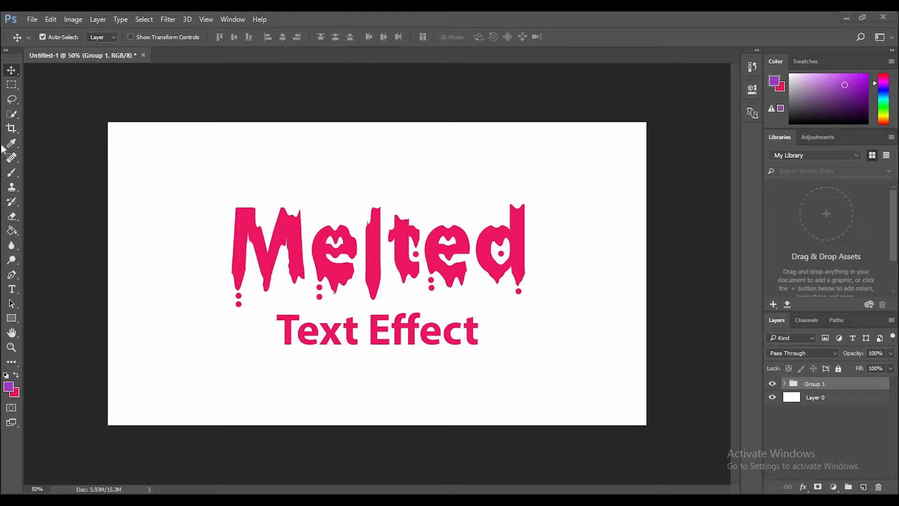
Step: Create a new 1920 x 1080 pixel document at 72 pixels/inch in RGB Color with a white background
click(37, 21)
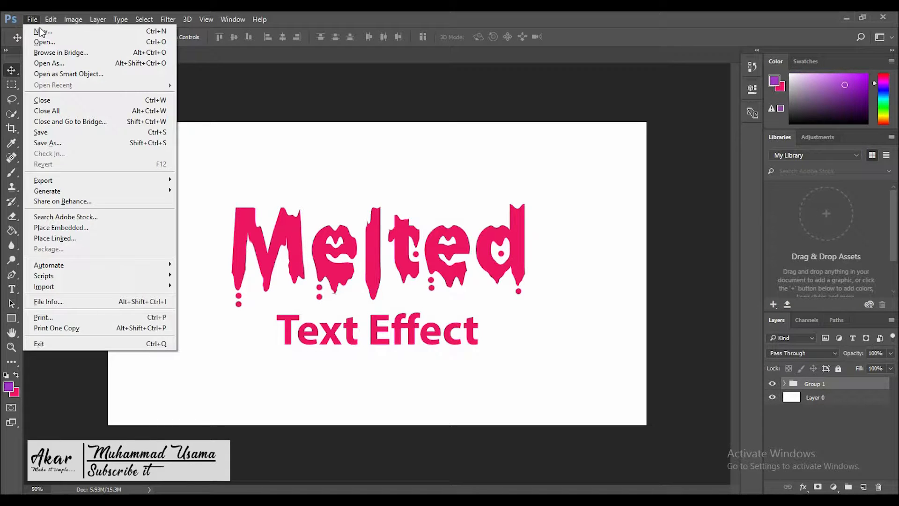
click(41, 32)
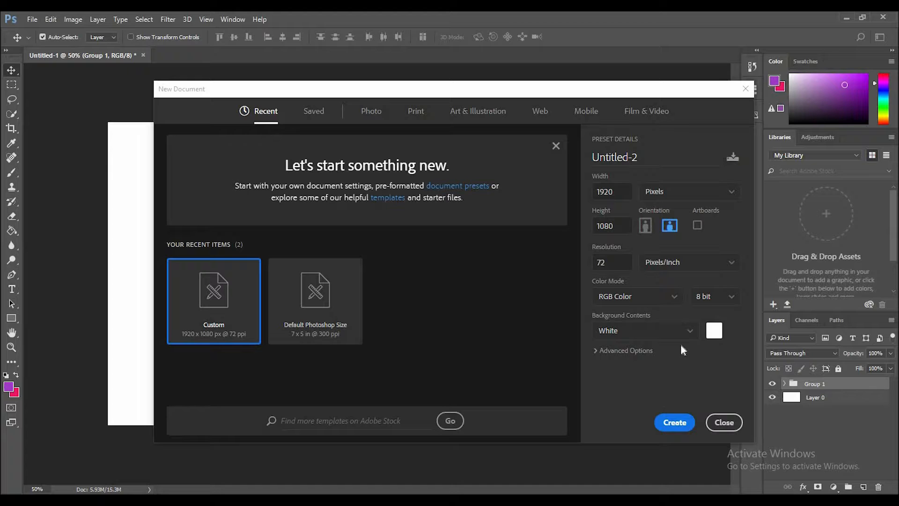
click(671, 430)
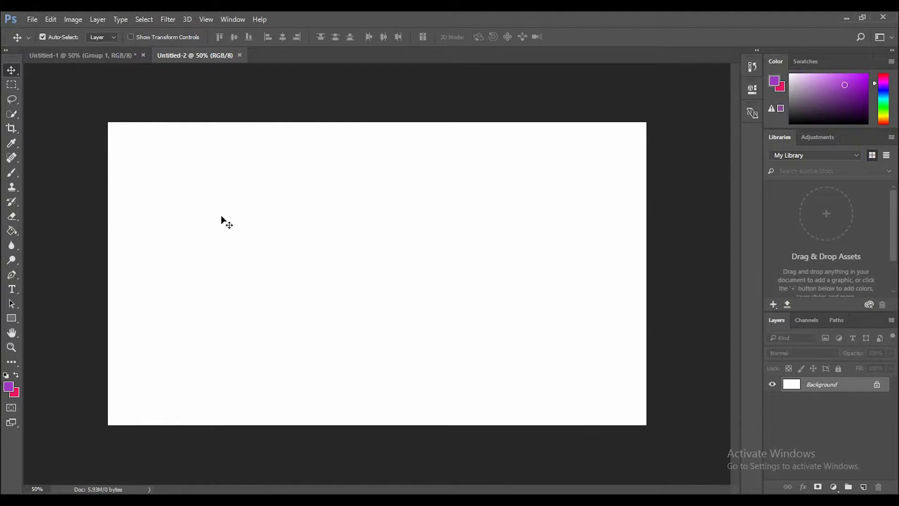
Step: Add the text "Melt" to the canvas in purple Myriad Pro Bold
click(12, 289)
click(251, 255)
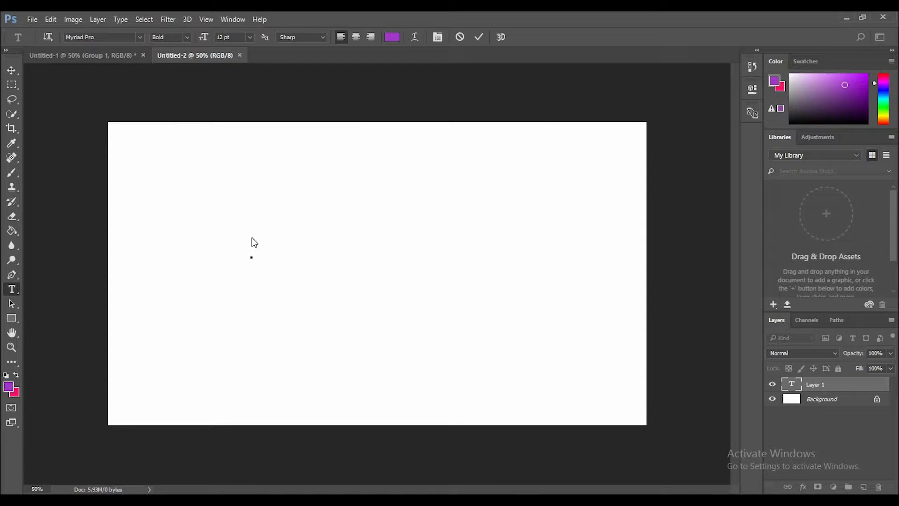
text(Melt)
click(479, 37)
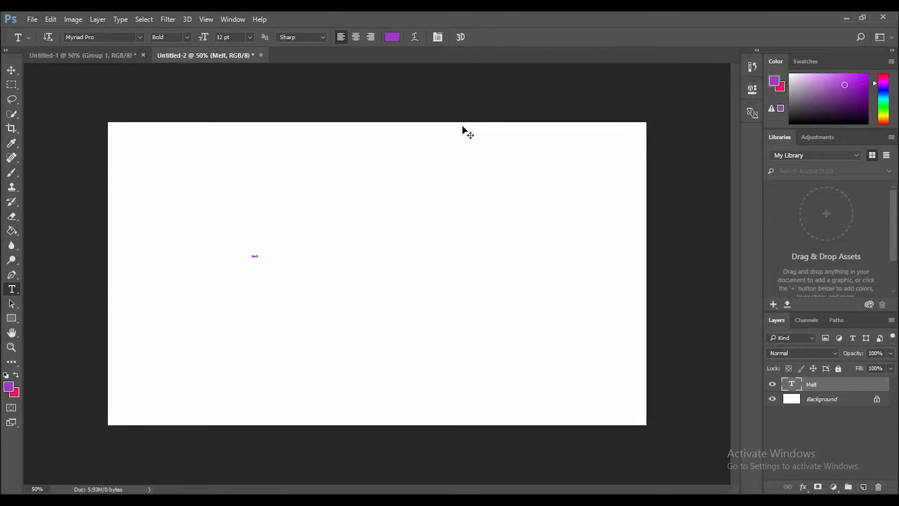
Step: Enlarge the Melt text to about 450 pt and move it to the middle of the canvas
key(ctrl+t)
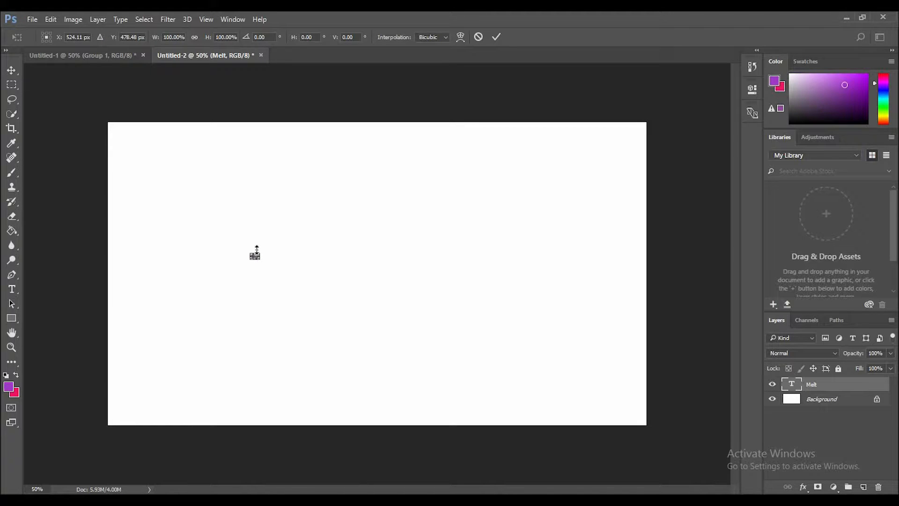
drag(257, 252, 383, 186)
click(496, 37)
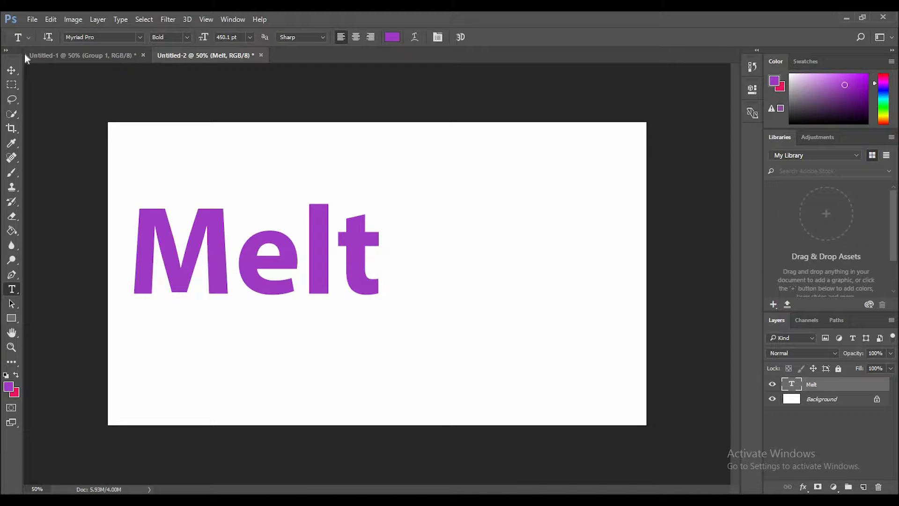
click(15, 70)
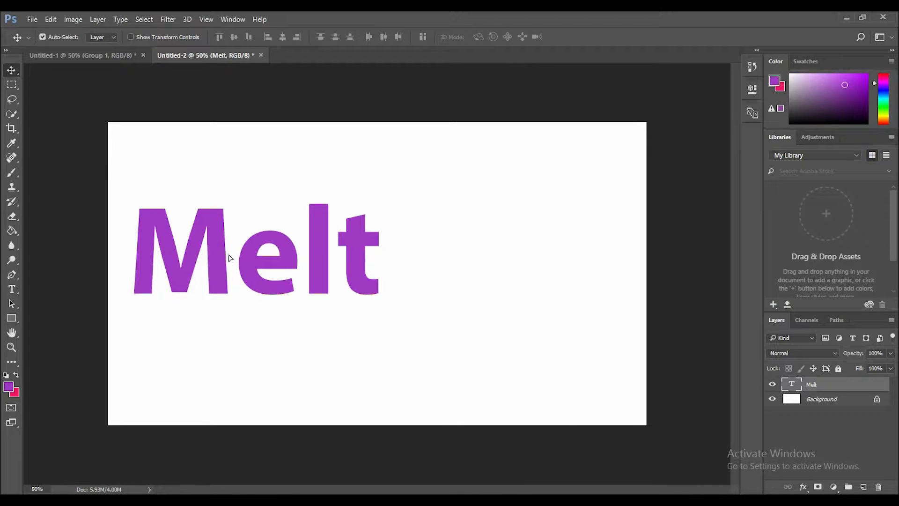
drag(249, 262, 347, 286)
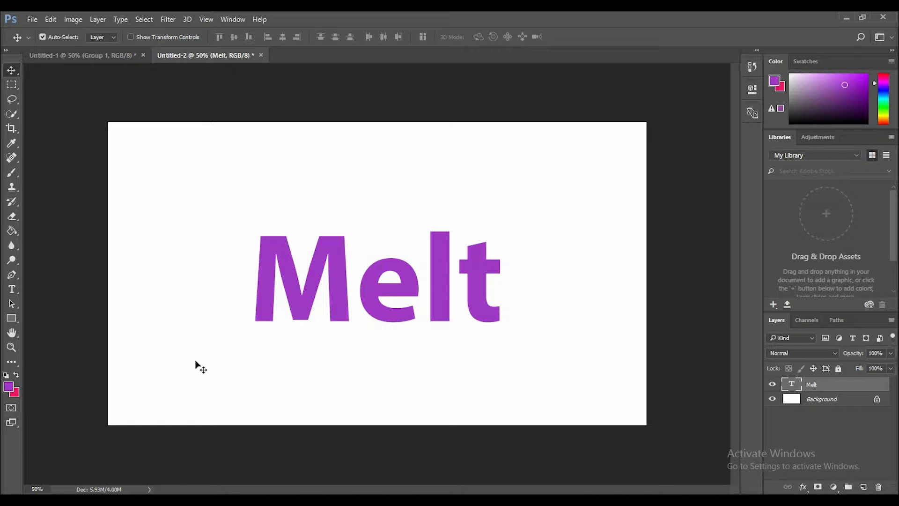
click(16, 375)
click(16, 373)
Step: Rasterize the Melt type layer
right_click(789, 386)
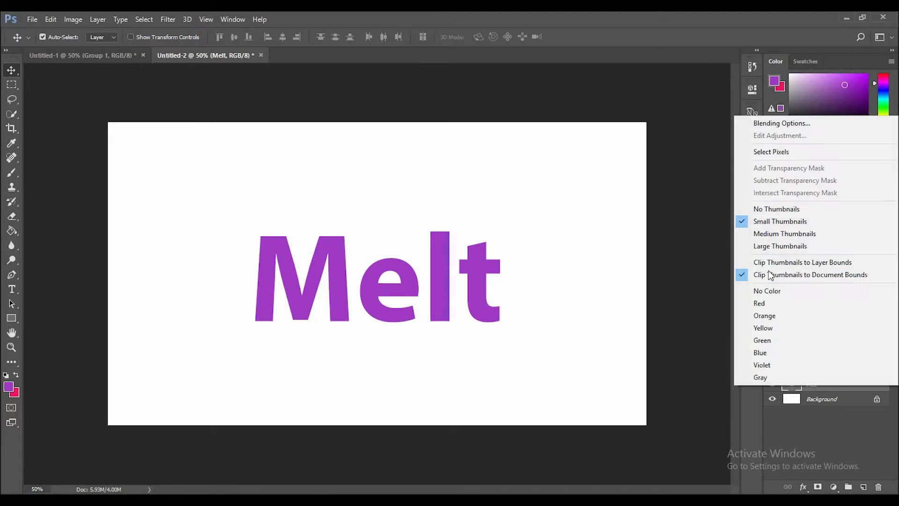
click(806, 389)
right_click(806, 388)
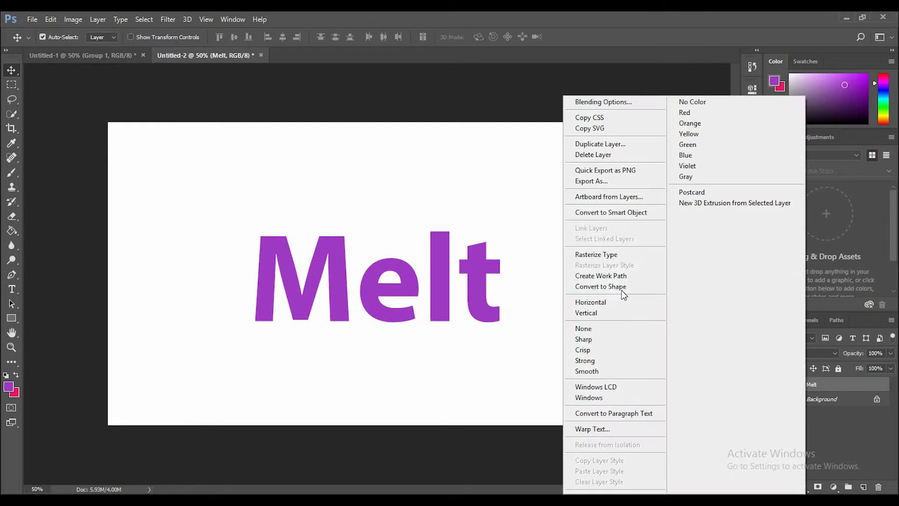
click(594, 255)
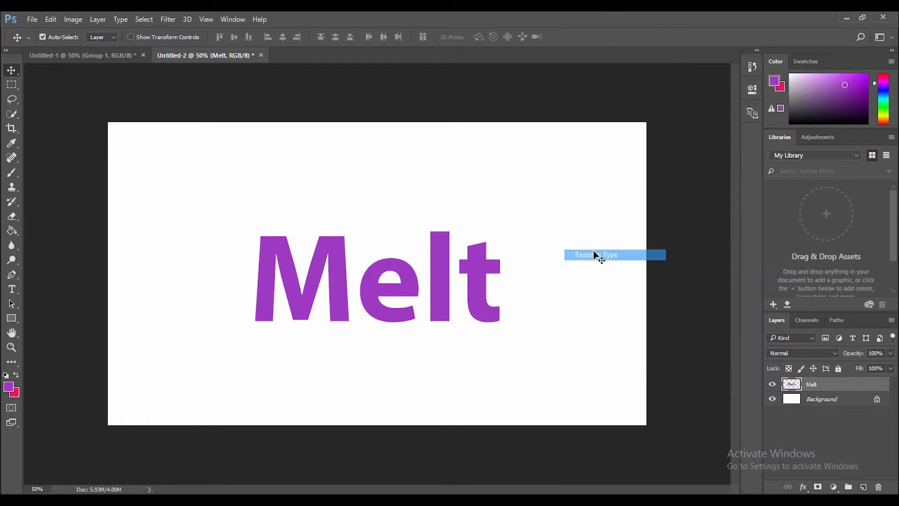
Step: Open the Liquify filter for the Melt layer
click(166, 21)
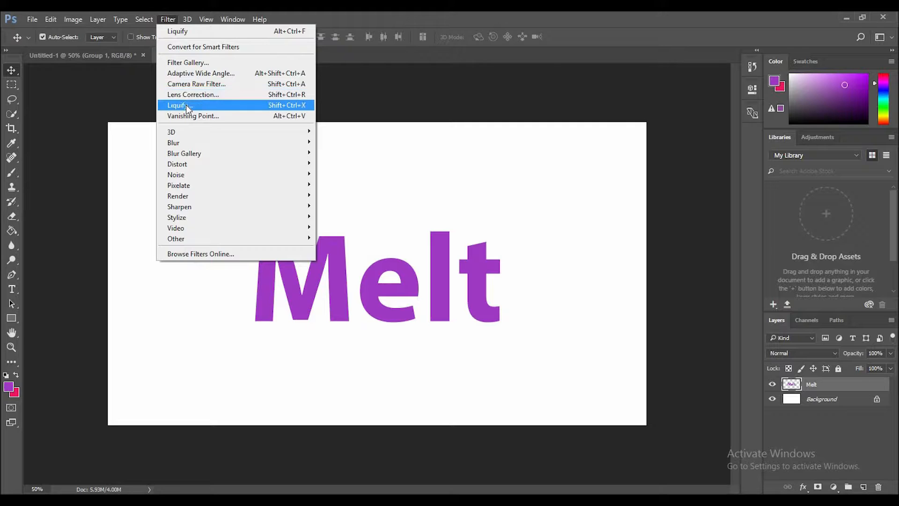
click(186, 105)
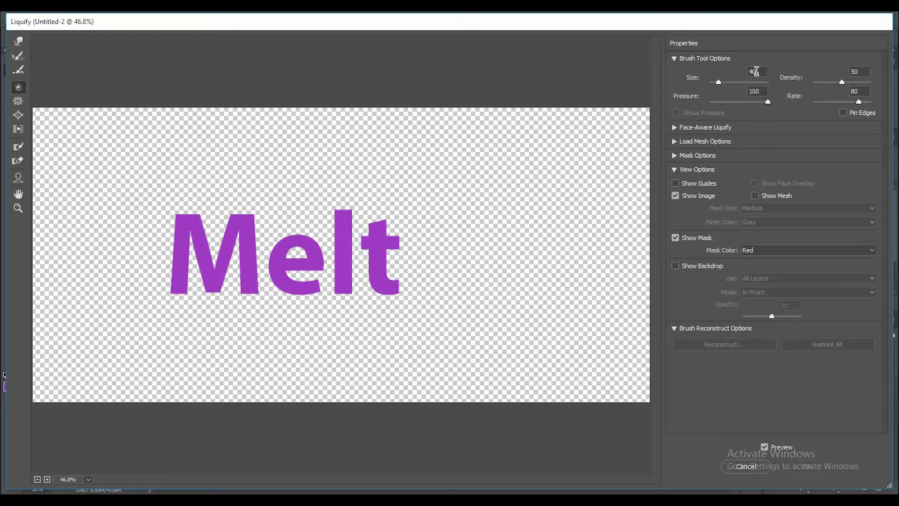
Step: Try the Twirl tool with size 55 and density 75 on the foot of the M's left leg
key(BackSpace)
key(BackSpace)
text(50)
key(BackSpace)
text(3)
key(BackSpace)
text(5)
click(844, 82)
drag(844, 83, 856, 84)
click(177, 295)
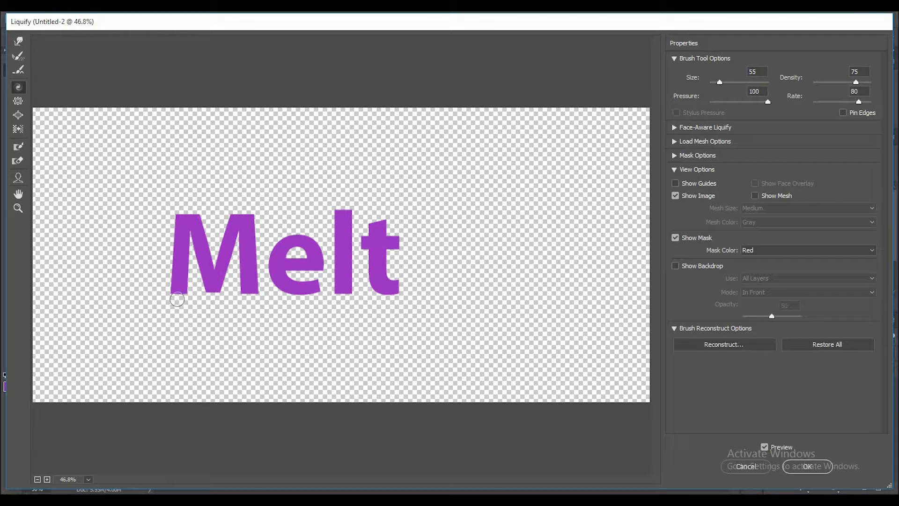
Step: Switch to the Forward Warp tool and set its brush size to 55 and density to 75
click(18, 43)
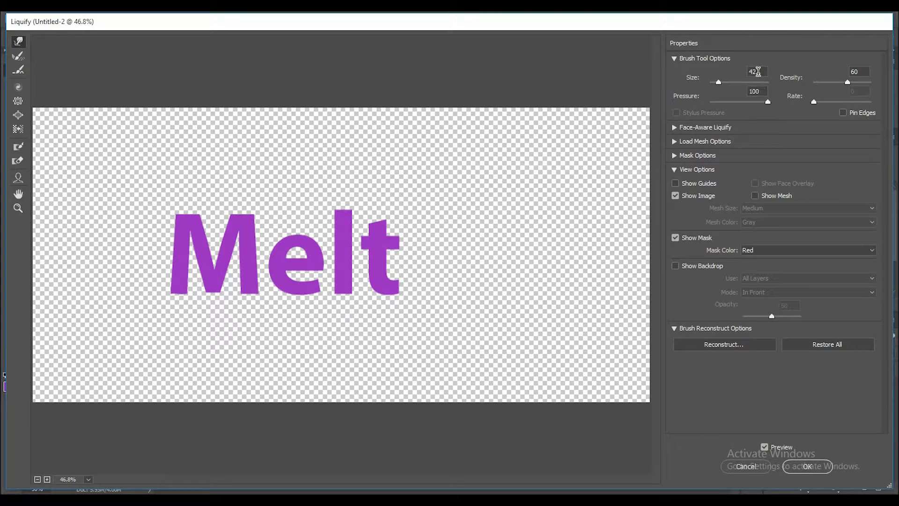
key(BackSpace)
key(BackSpace)
text(55)
click(861, 72)
key(BackSpace)
key(BackSpace)
text(75)
Step: Warp drips of varied length downward from the M's left foot, middle point and right foot
drag(178, 284, 178, 318)
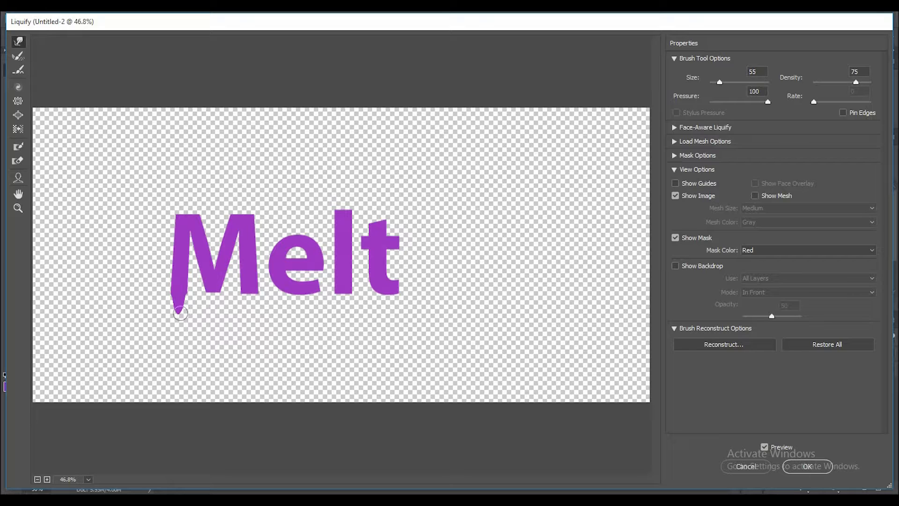
mouse_move(183, 300)
mouse_down()
mouse_move(178, 315)
mouse_move(177, 307)
mouse_up()
drag(212, 286, 213, 307)
mouse_move(246, 287)
mouse_down()
mouse_move(245, 315)
mouse_move(254, 291)
mouse_move(254, 326)
mouse_up()
drag(253, 291, 254, 330)
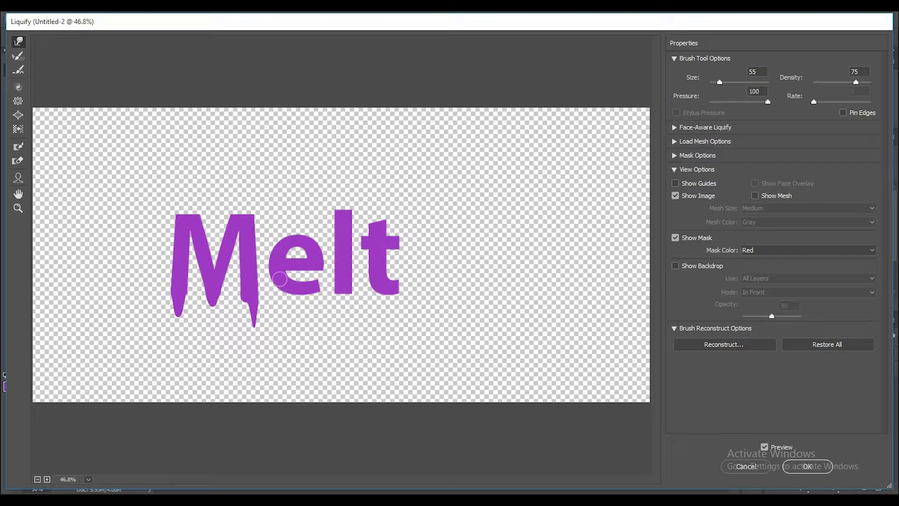
Step: Warp several uneven drips downward along the lower edge of the letter e
drag(283, 281, 291, 309)
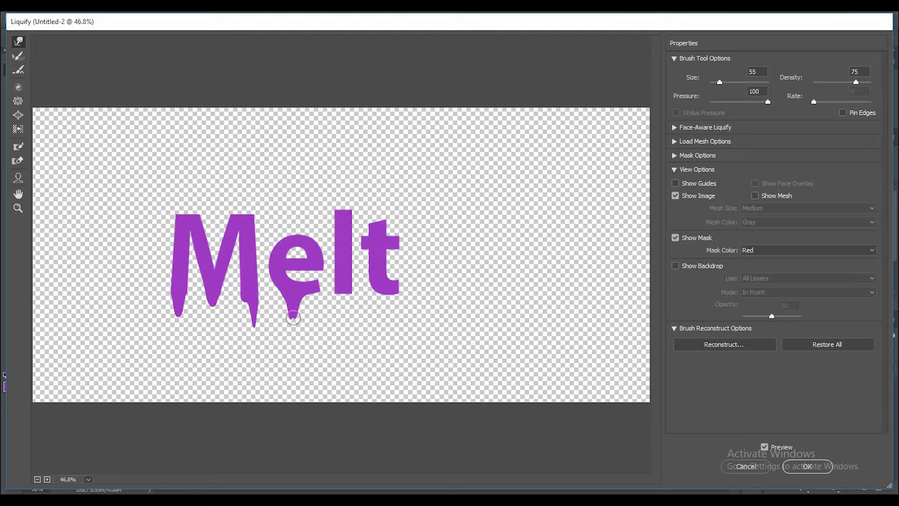
drag(293, 320, 295, 330)
mouse_move(314, 302)
mouse_down()
mouse_move(306, 292)
mouse_move(305, 315)
mouse_up()
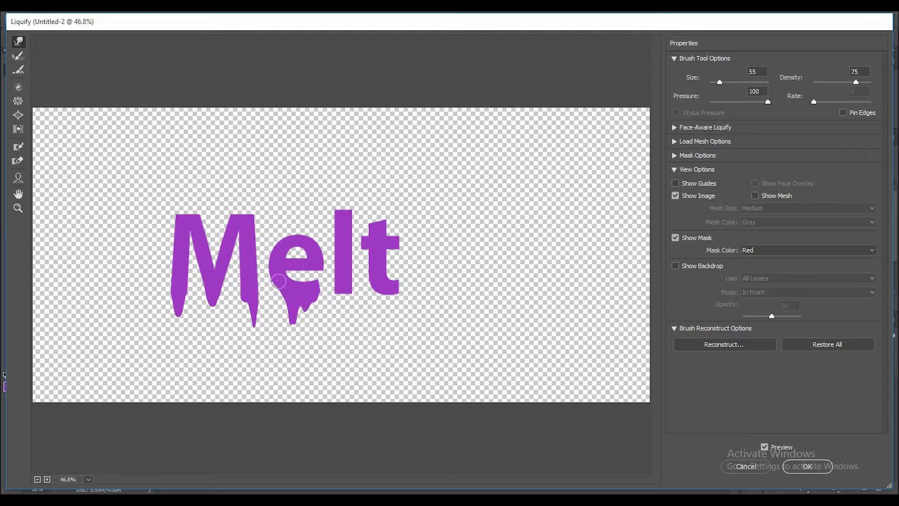
mouse_move(277, 280)
mouse_down()
mouse_move(279, 300)
mouse_move(288, 294)
mouse_up()
Step: Warp drips downward from the bottoms of the l and t and from the t's crossbar
drag(342, 287, 342, 318)
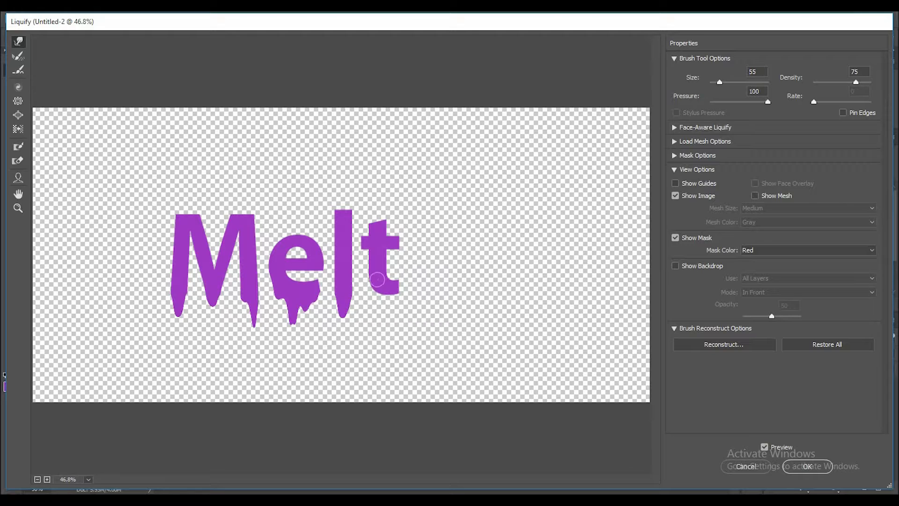
mouse_move(377, 280)
mouse_down()
mouse_move(380, 313)
mouse_move(390, 287)
mouse_move(384, 321)
mouse_up()
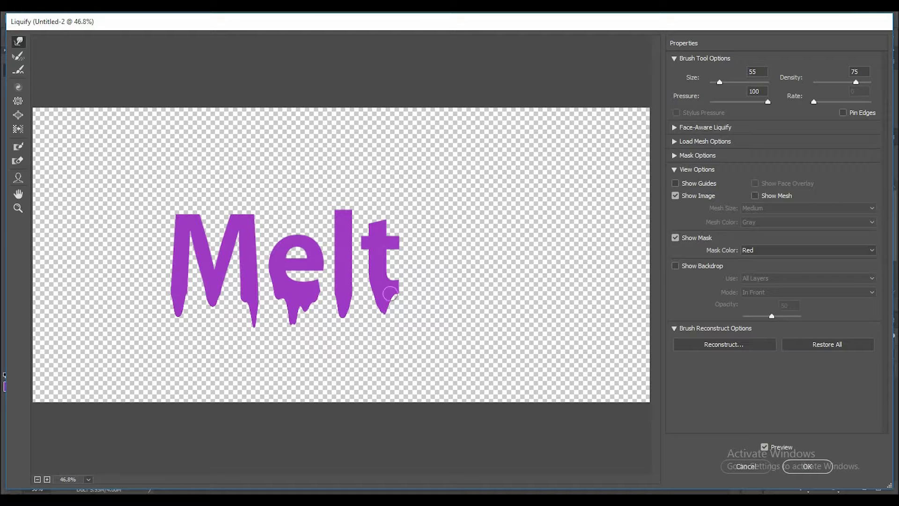
mouse_move(395, 244)
mouse_down()
mouse_move(394, 257)
mouse_move(363, 247)
mouse_move(362, 275)
mouse_up()
key(ctrl+z)
Step: Warp small drips into the inner openings of the e and the gaps between the M's strokes
drag(297, 252, 297, 275)
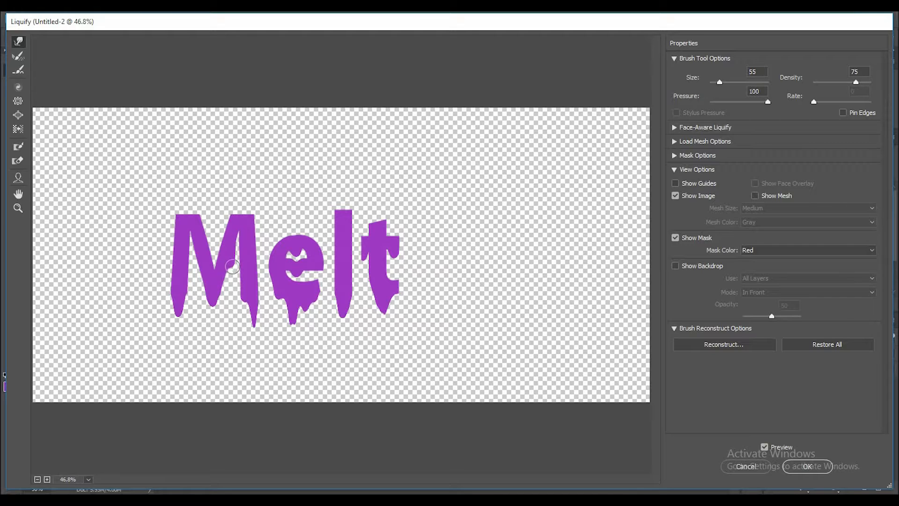
drag(232, 271, 233, 291)
drag(191, 260, 200, 303)
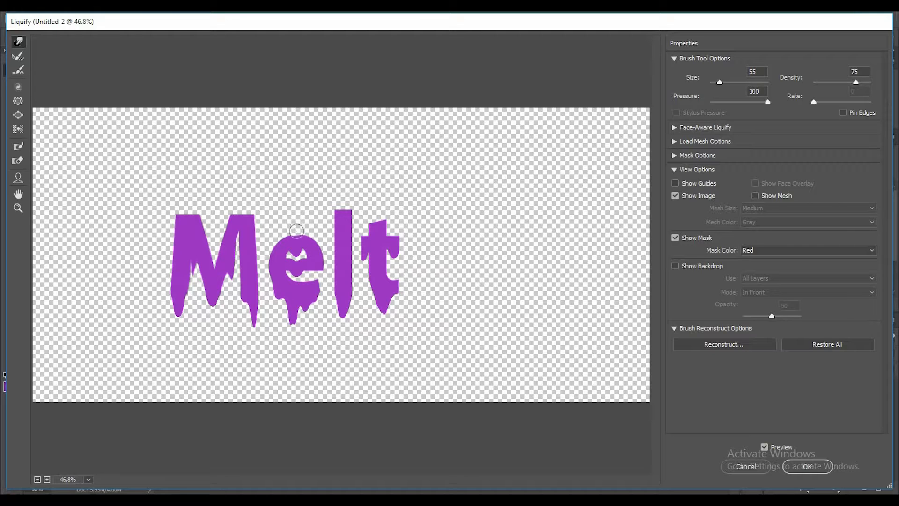
Step: Warp the top edges of the e, l and t into uneven, melted contours
drag(297, 236, 297, 238)
mouse_move(345, 204)
mouse_down()
mouse_move(339, 233)
mouse_move(350, 200)
mouse_move(351, 213)
mouse_move(336, 219)
mouse_move(335, 231)
mouse_up()
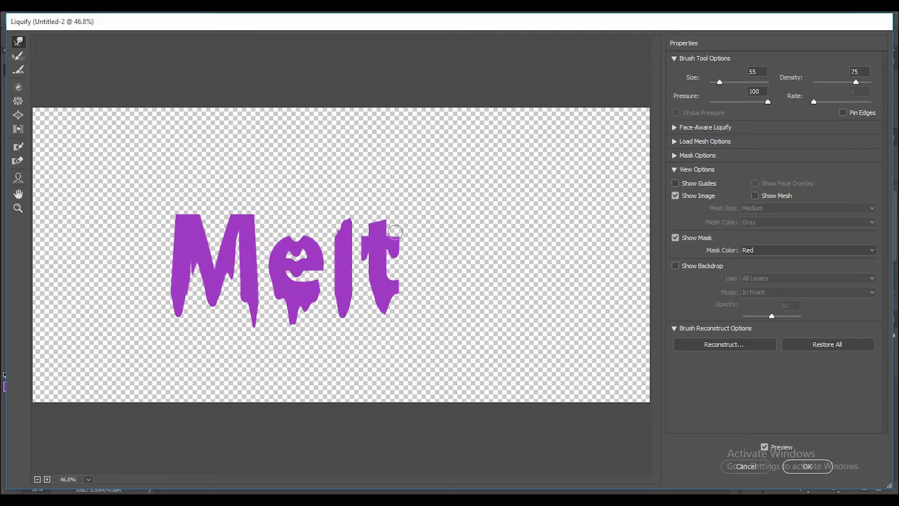
drag(395, 236, 396, 242)
mouse_move(360, 240)
mouse_down()
mouse_move(371, 214)
mouse_move(372, 226)
mouse_move(385, 219)
mouse_move(371, 221)
mouse_up()
Step: Warp the top edges of the M downward into melted notches and apply the Liquify filter
mouse_move(249, 216)
mouse_down()
mouse_move(236, 203)
mouse_move(233, 223)
mouse_move(249, 218)
mouse_move(252, 232)
mouse_move(255, 217)
mouse_move(253, 246)
mouse_up()
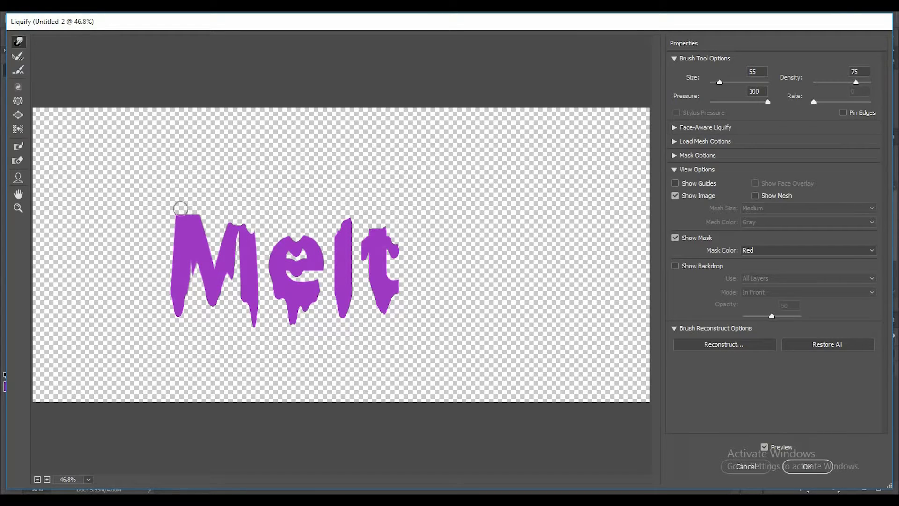
drag(179, 208, 178, 238)
mouse_move(187, 207)
mouse_down()
mouse_move(197, 208)
mouse_move(198, 228)
mouse_move(185, 242)
mouse_up()
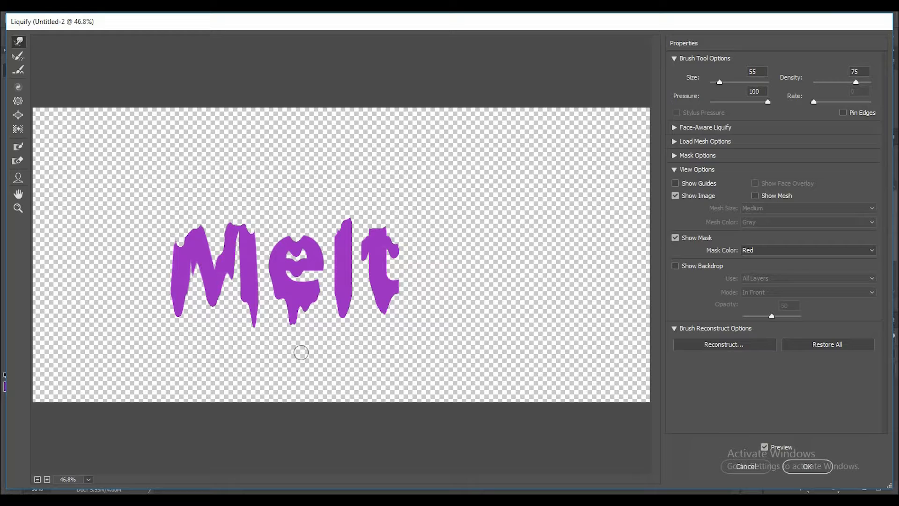
click(796, 465)
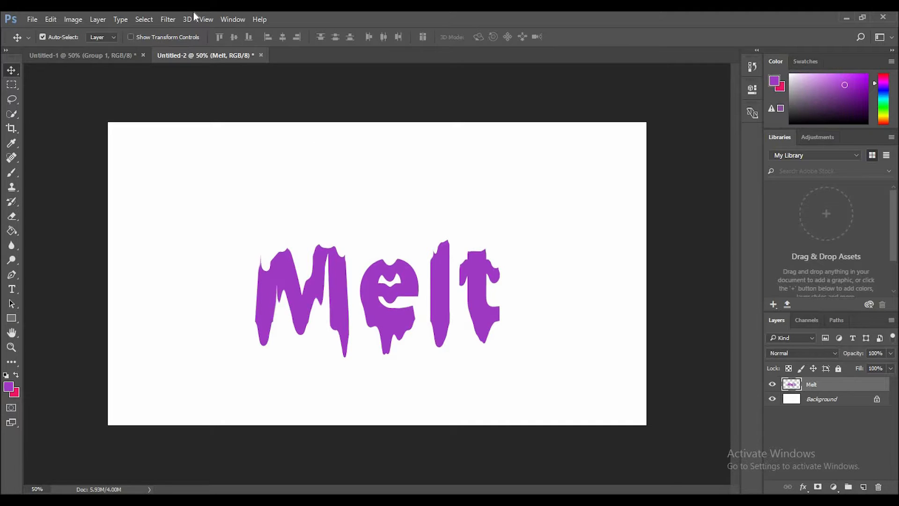
Step: Reopen Liquify, push down the thin spike at the M's upper-left corner, and apply the filter
click(167, 20)
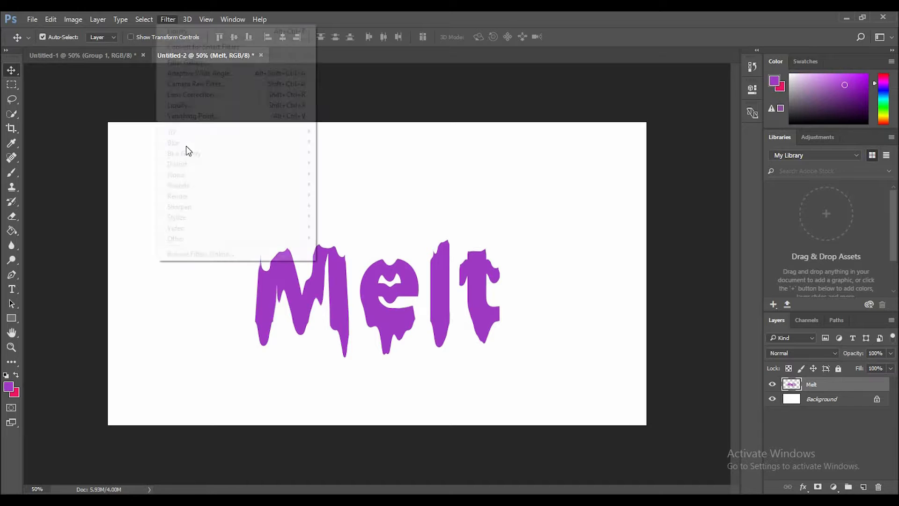
click(200, 104)
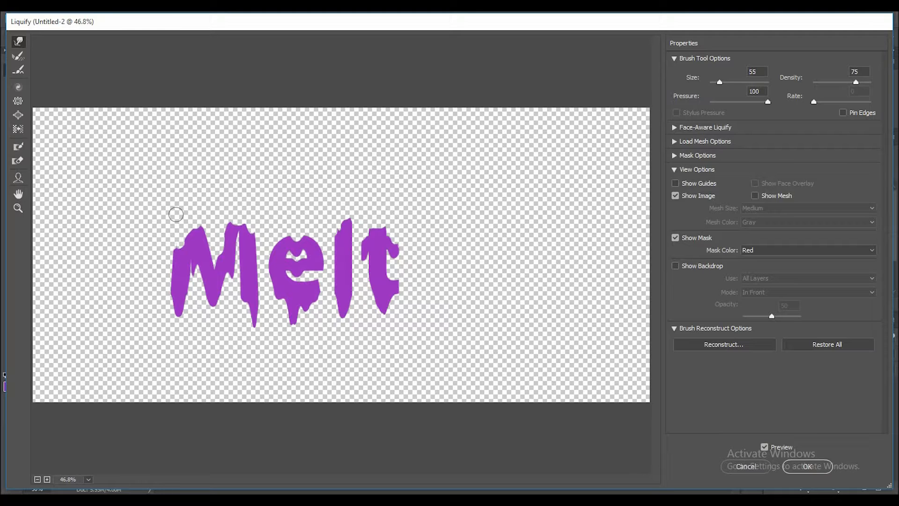
click(797, 473)
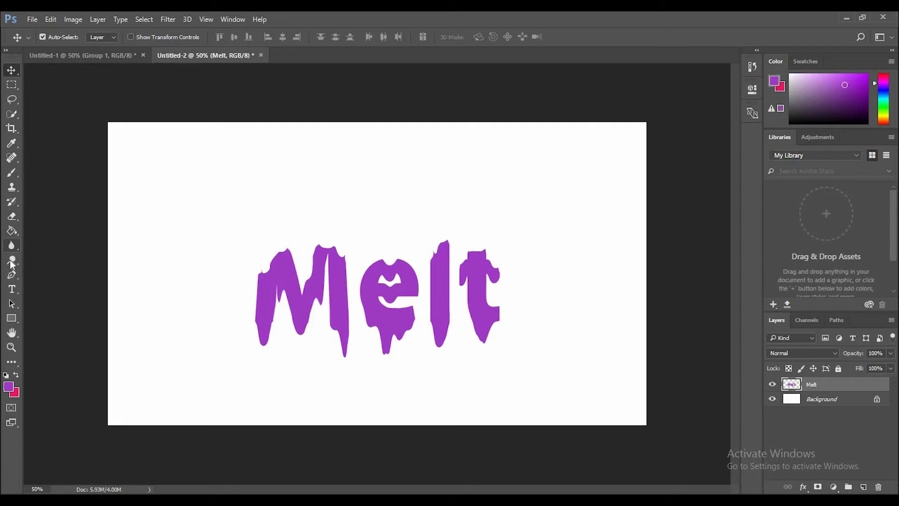
Step: Paint round purple drops below the M's two feet and the e's longest drip using a 21 px, 100% hardness brush
click(13, 173)
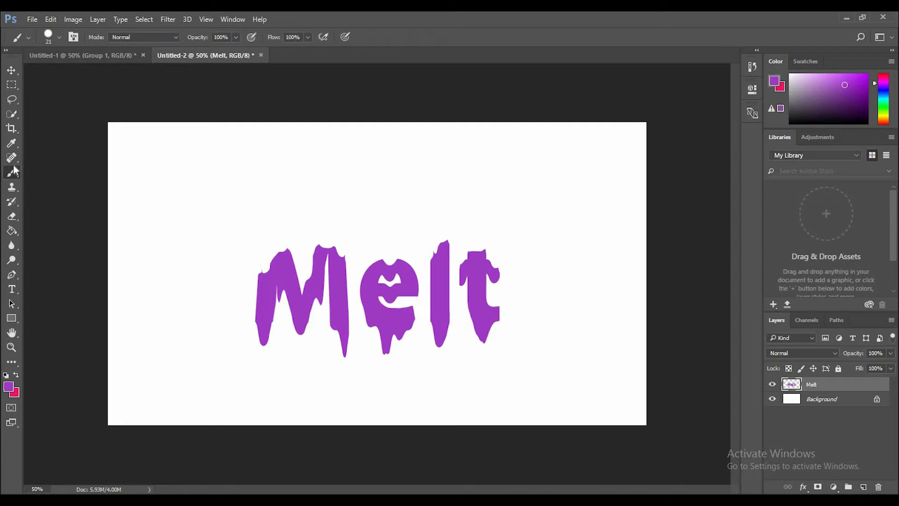
click(59, 38)
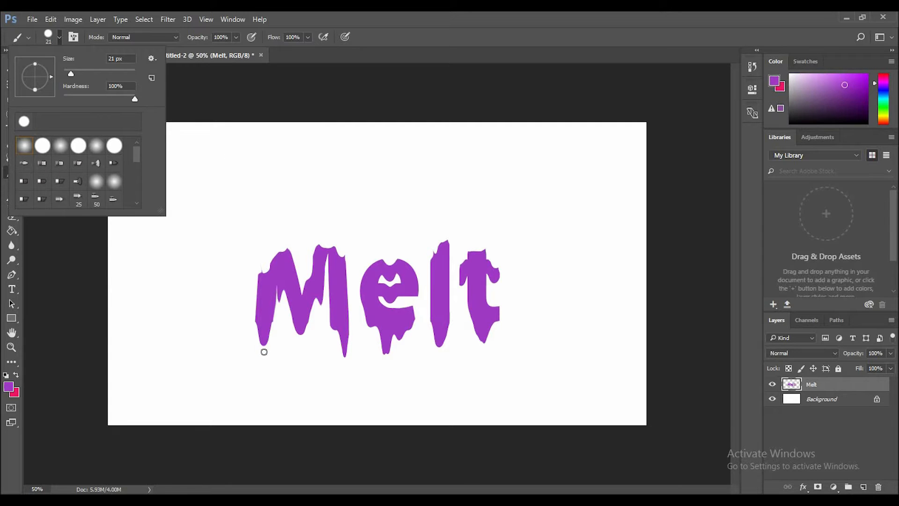
click(265, 352)
click(265, 352)
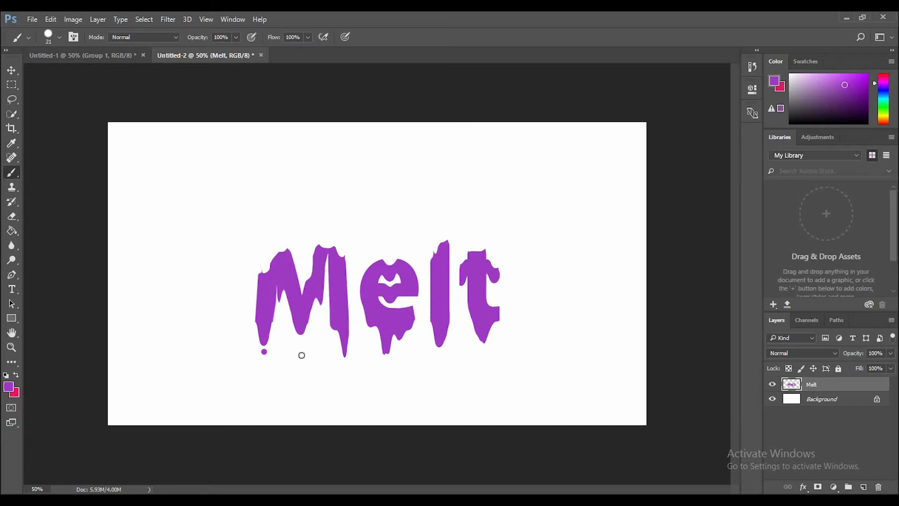
click(345, 361)
click(345, 369)
click(386, 360)
click(387, 369)
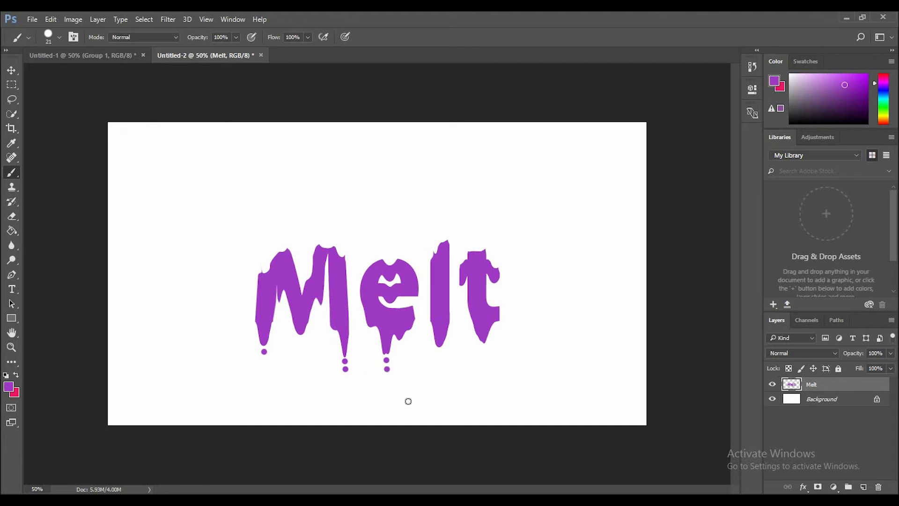
Step: Paint drops below the t's foot and its crossbar drip, and inside both gaps of the M
click(485, 348)
click(462, 291)
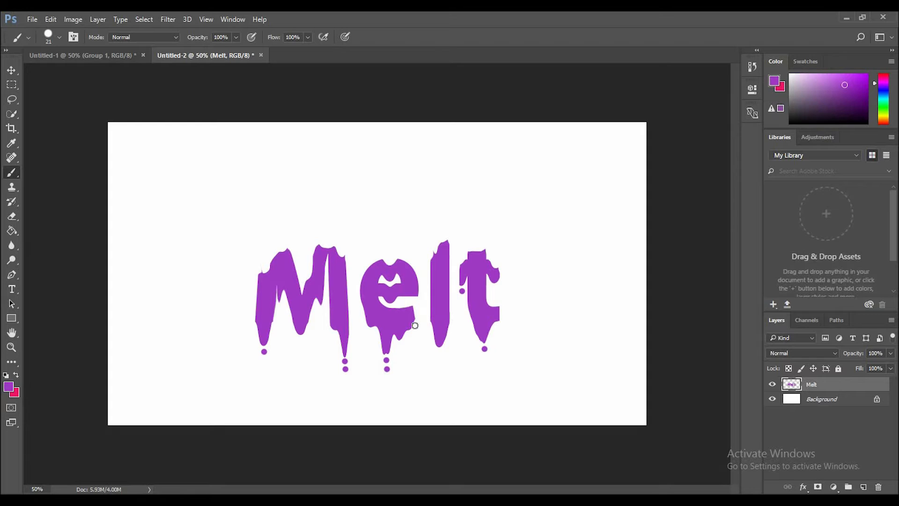
click(321, 313)
click(280, 312)
Step: Paint a short test stroke above the text at 53% brush hardness, and erase it
click(59, 37)
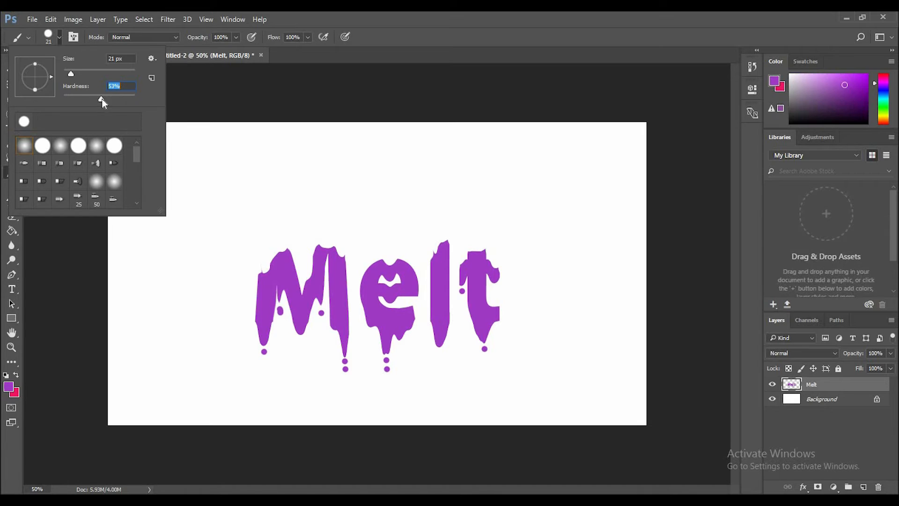
click(201, 193)
shift+click(200, 178)
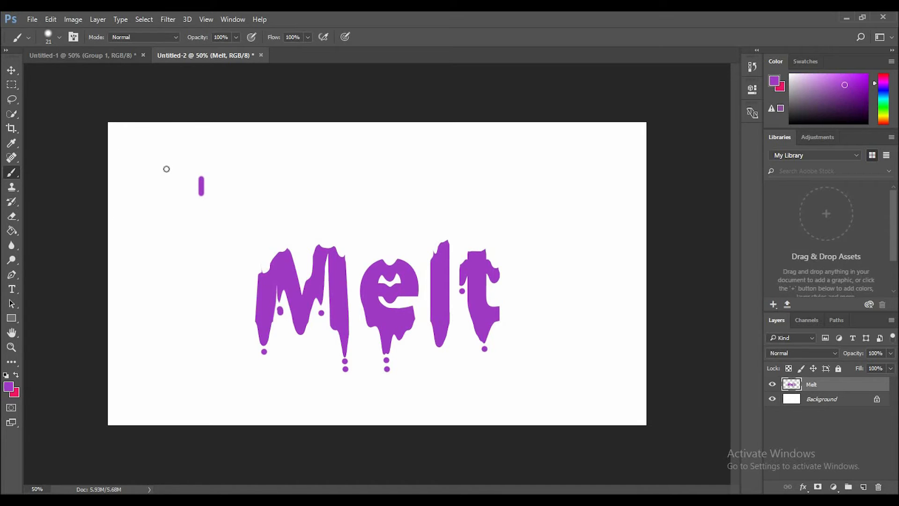
click(13, 217)
mouse_move(201, 183)
mouse_down()
mouse_move(206, 171)
mouse_move(202, 207)
mouse_up()
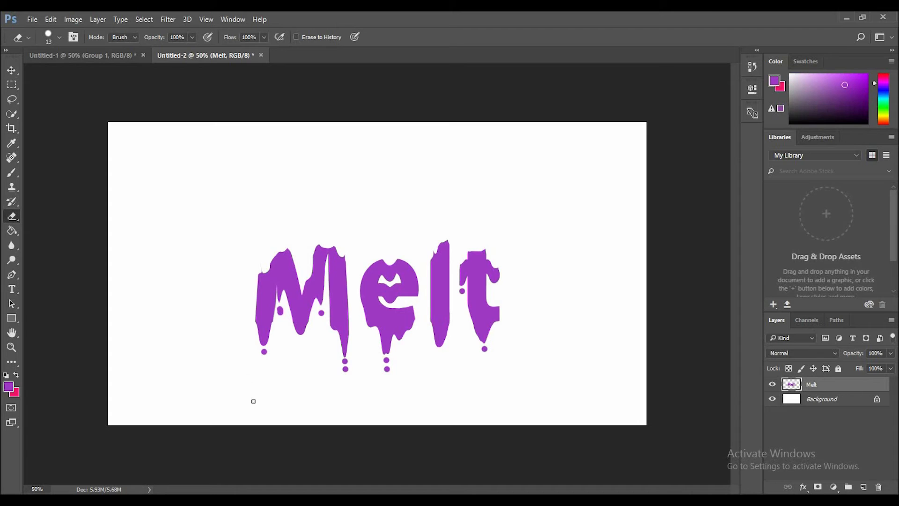
Step: Erase the drops below the M's left foot and in its left gap, and switch back to the Brush tool
drag(271, 353, 263, 352)
click(12, 173)
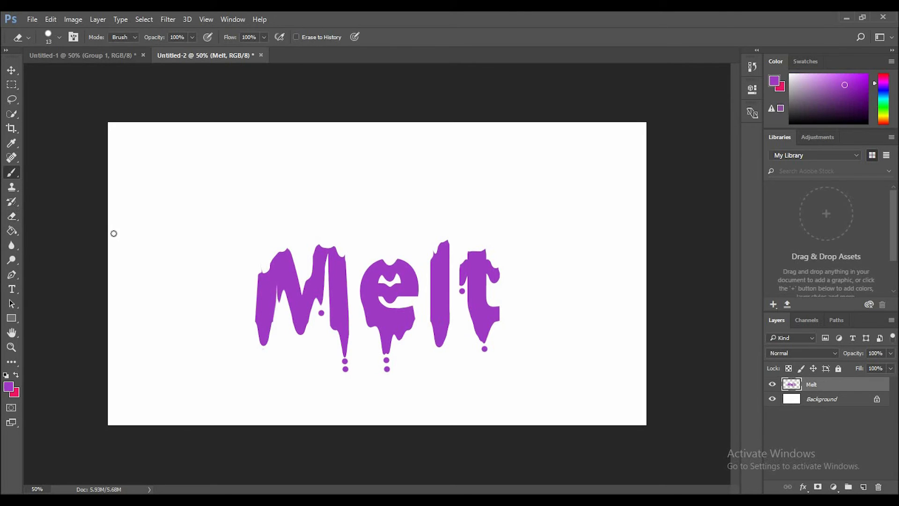